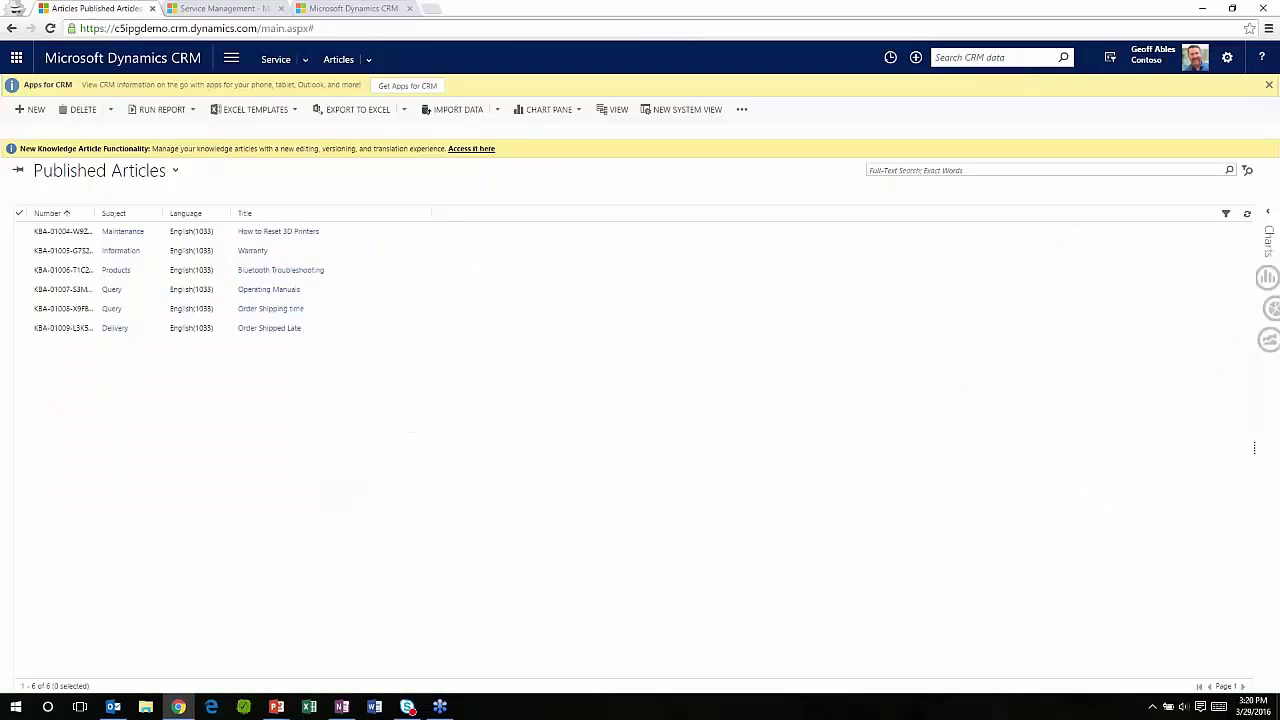
Show the Service Management settings page with queues, routing rule sets, SLAs and knowledge base options.
click(199, 10)
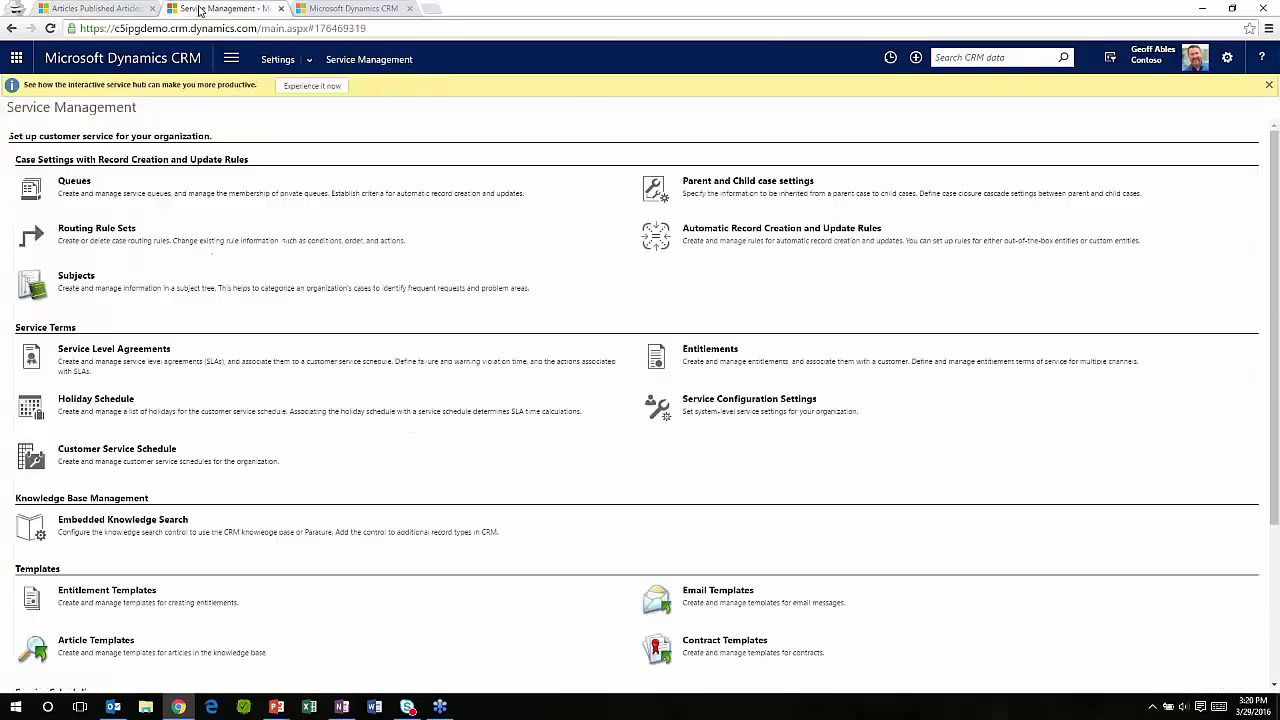
Scroll through the Service Management settings, then bring up the Tier 1 Dashboard.
click(314, 9)
click(222, 8)
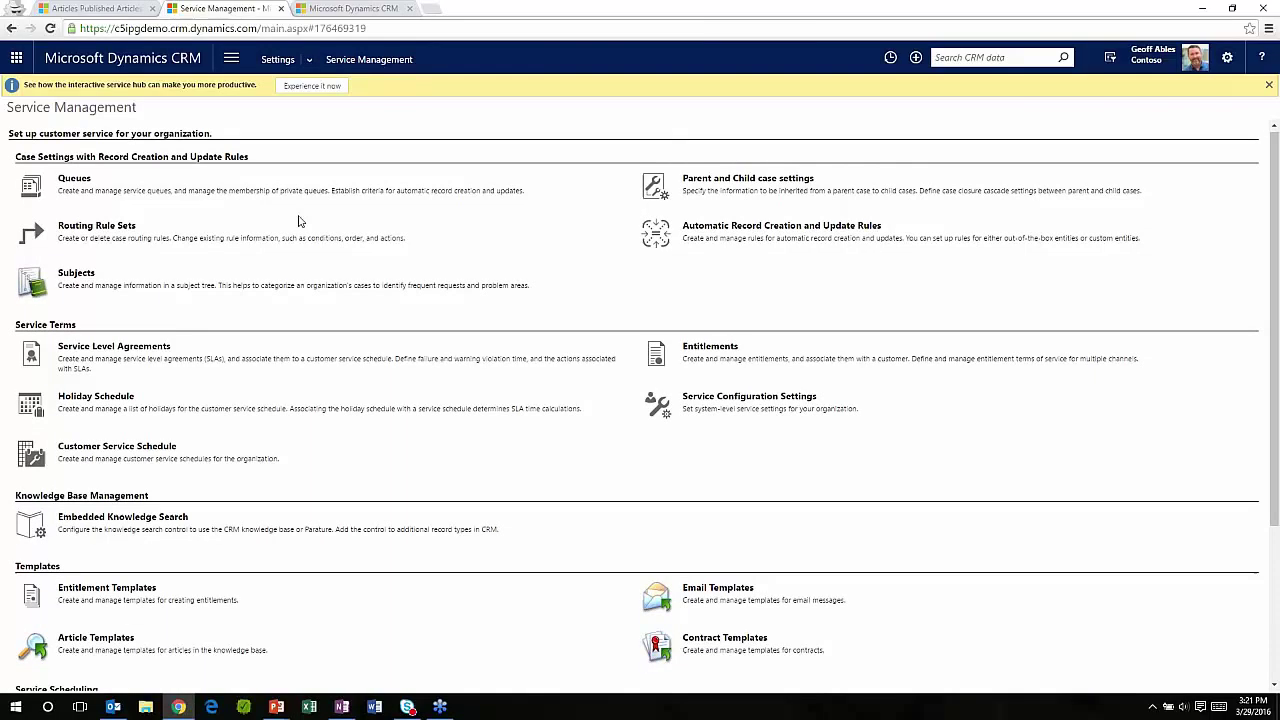
scroll(298, 221, down, 3)
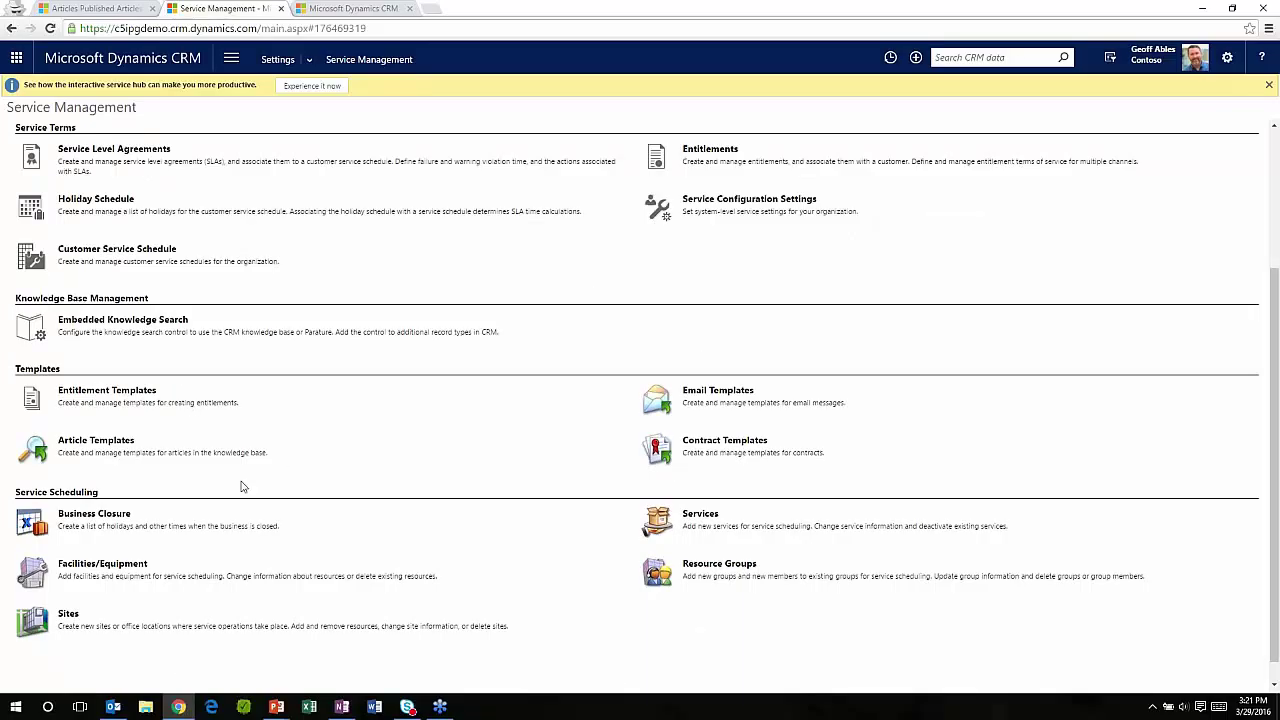
scroll(241, 487, up, 3)
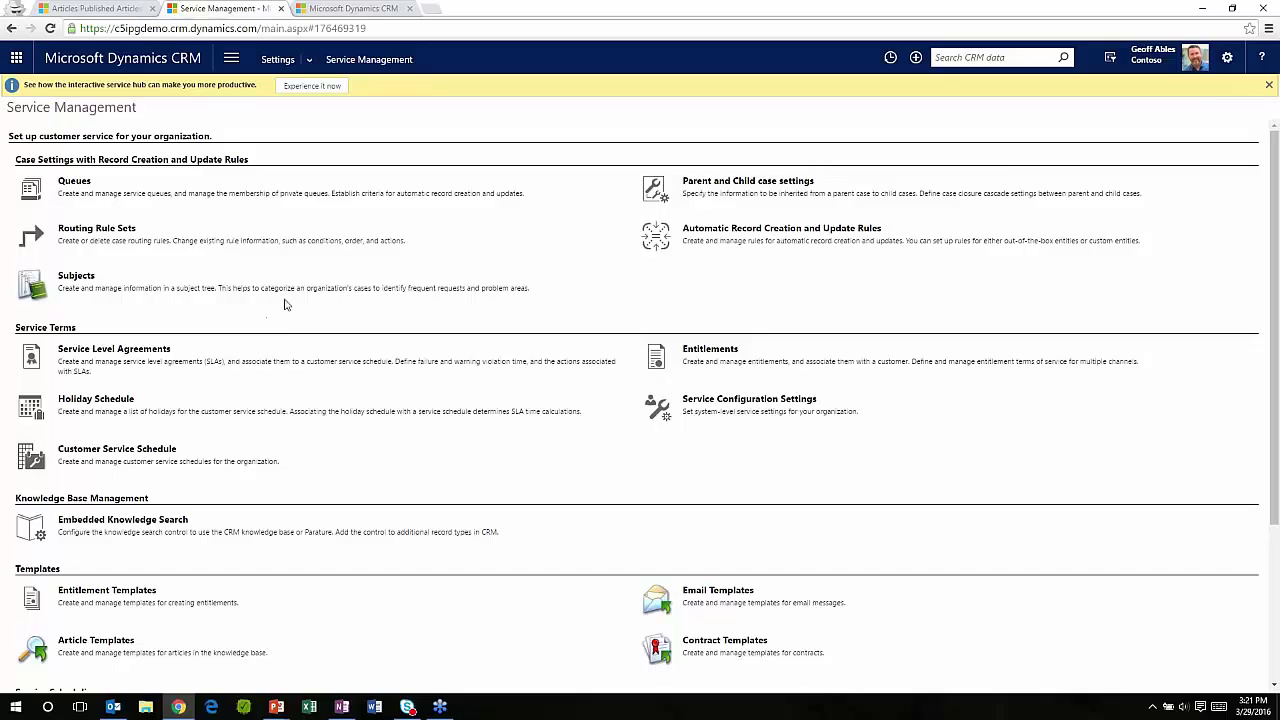
click(362, 12)
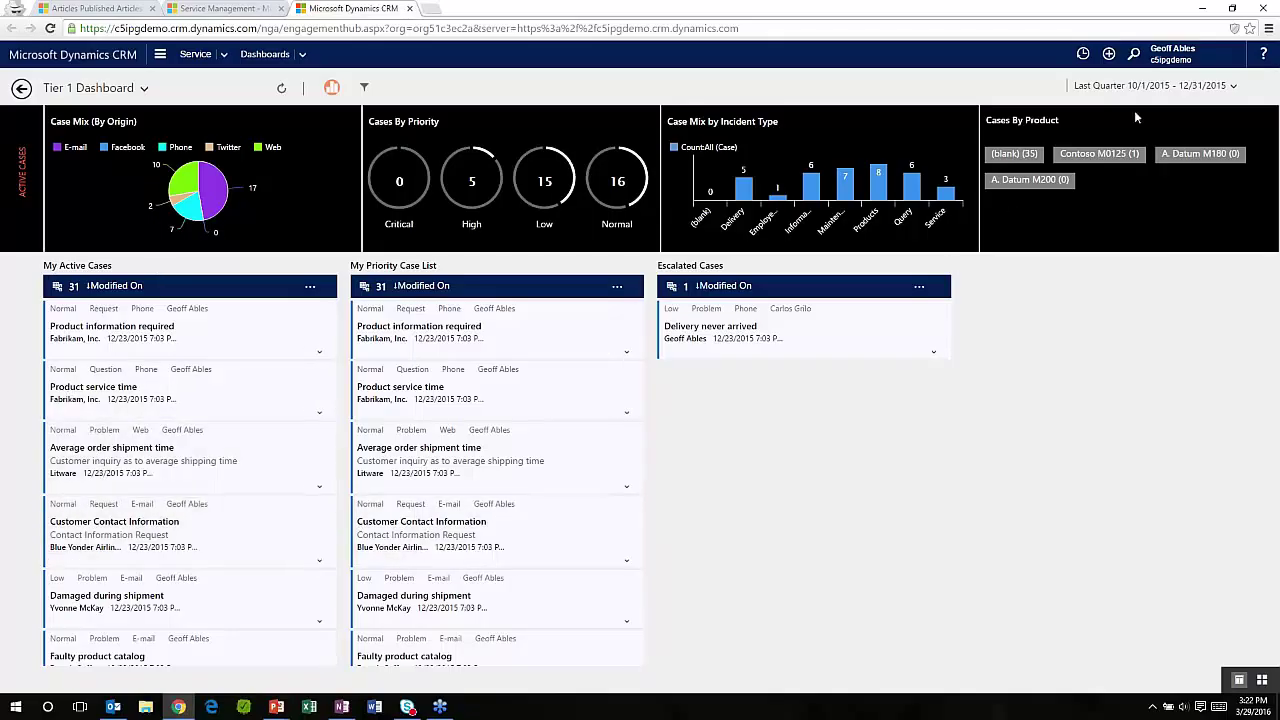
Show the list of time periods for the Tier 1 Dashboard.
click(1232, 93)
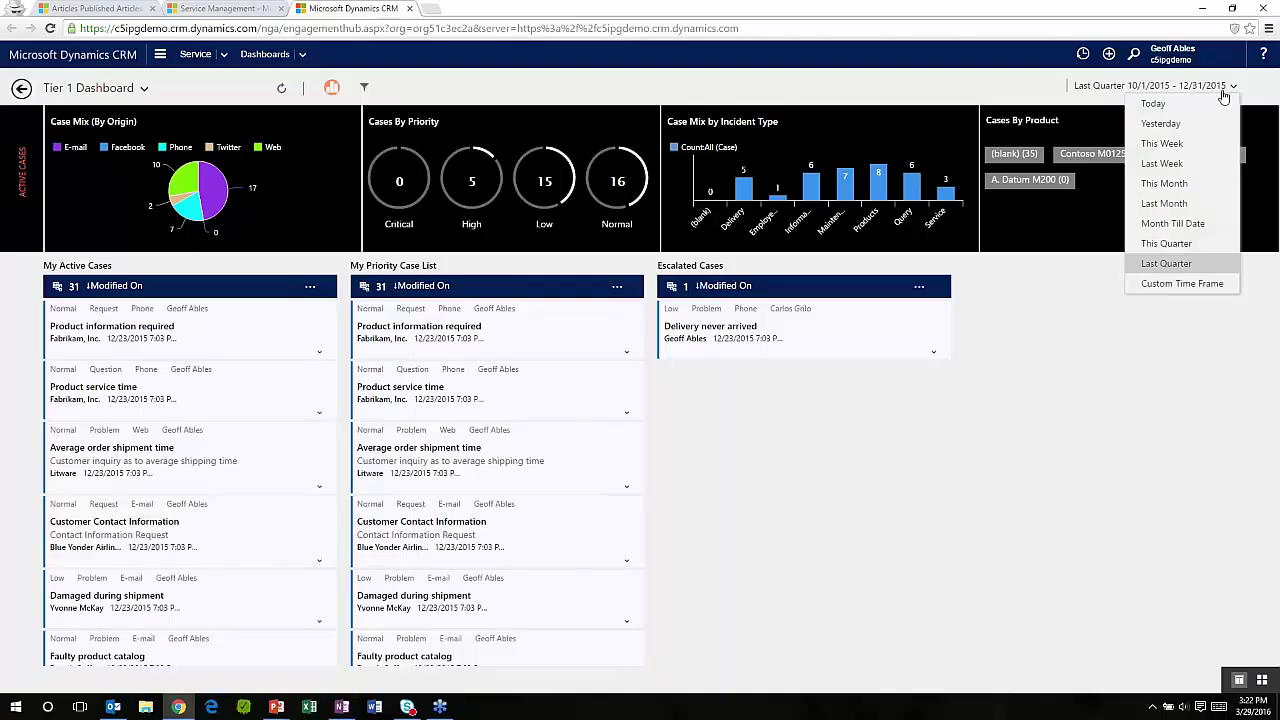
Check today's dashboard figures, then switch the date range to Last Quarter (10/1/2015–12/31/2015).
click(1207, 102)
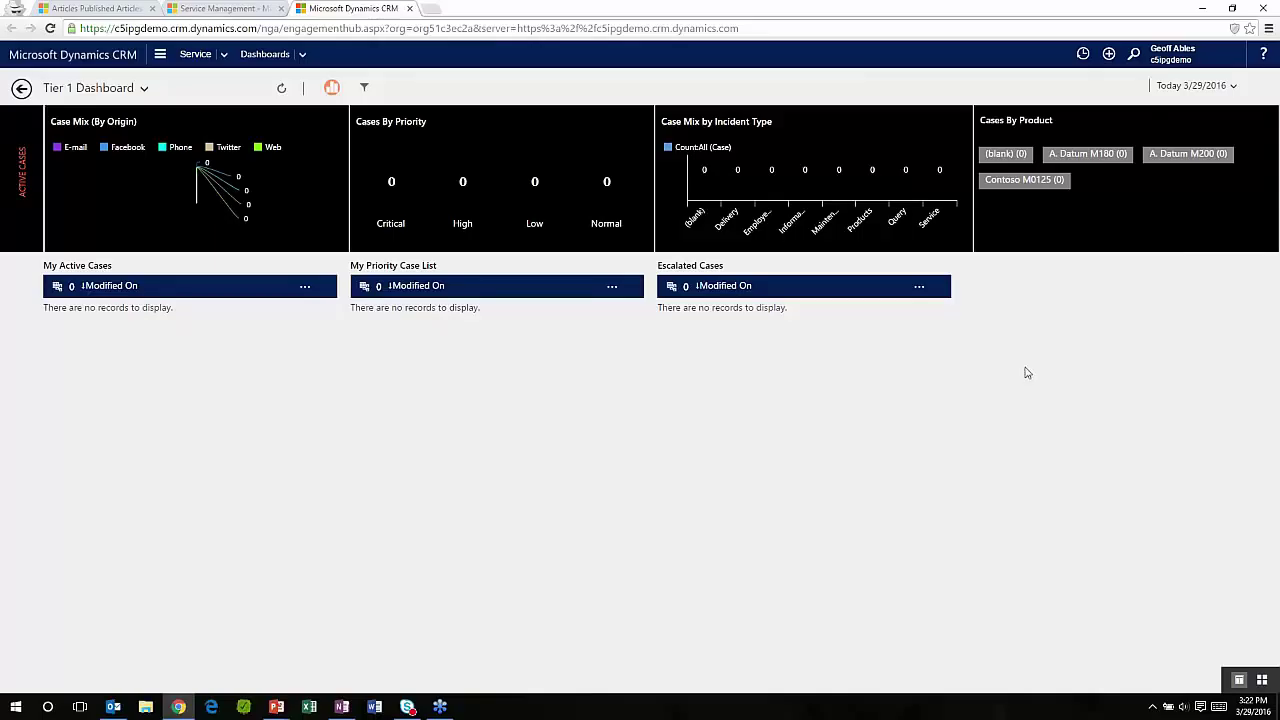
click(1234, 87)
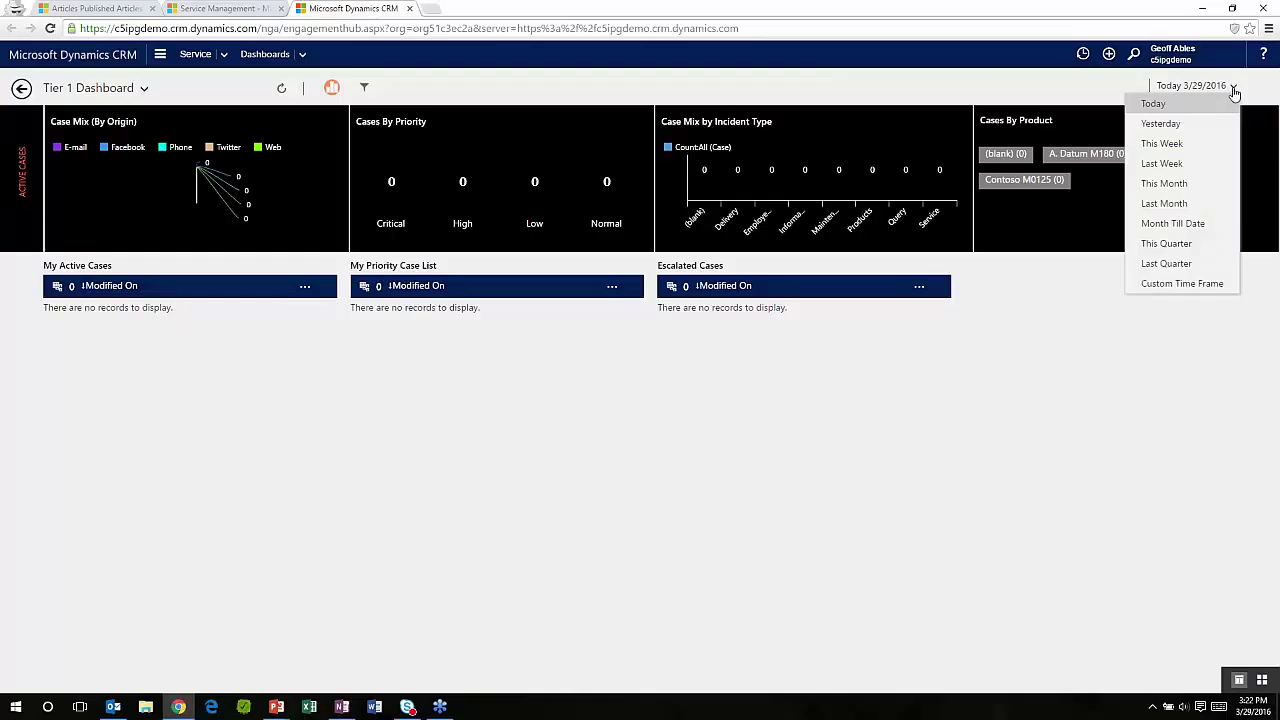
click(1163, 264)
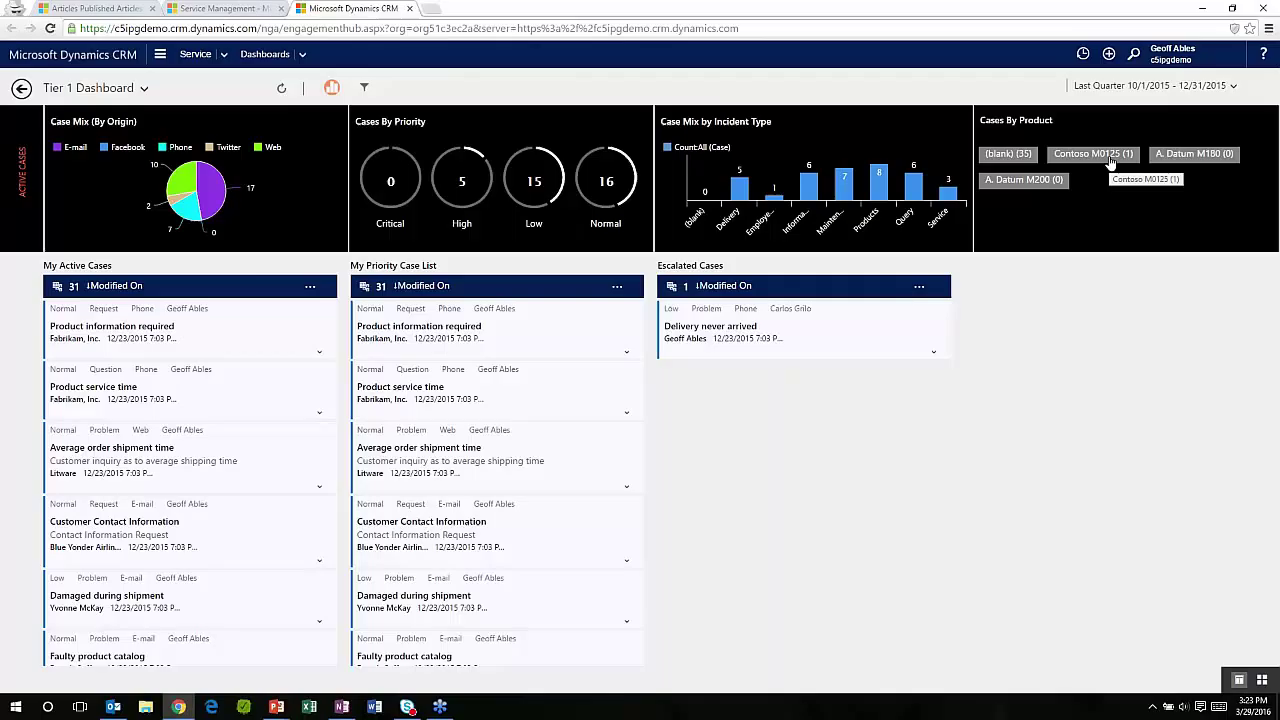
click(1110, 162)
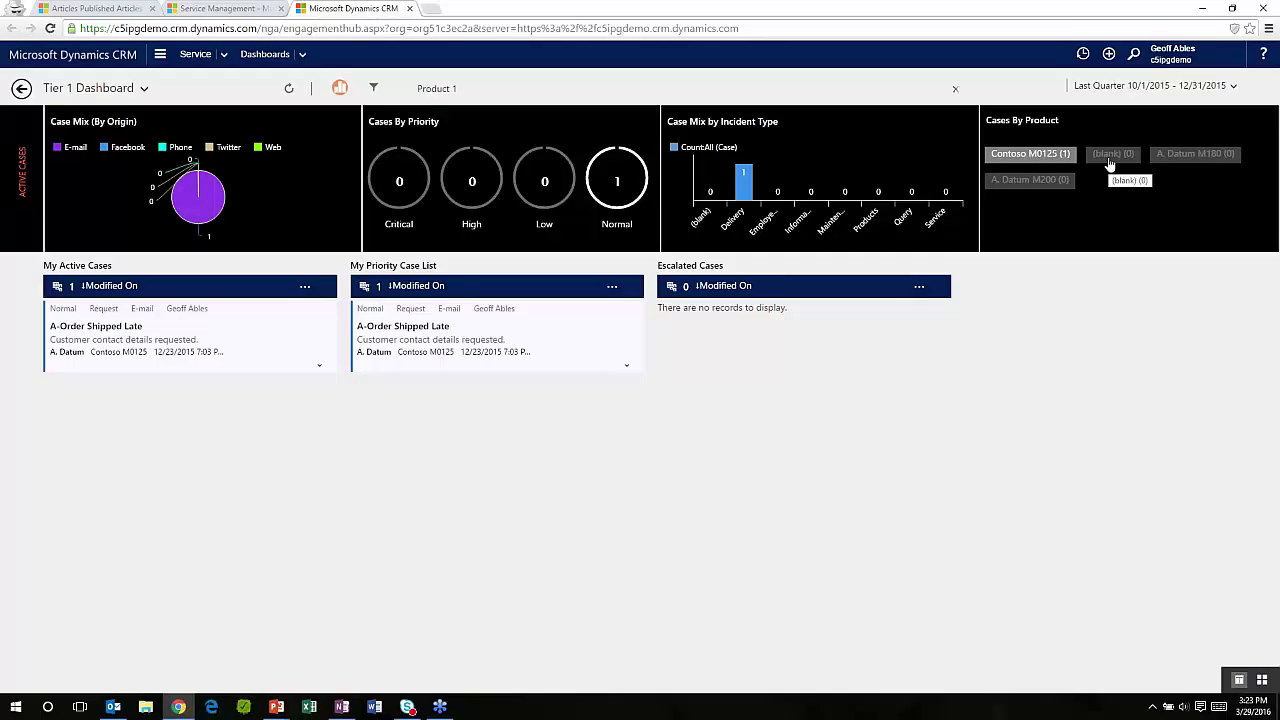
click(955, 92)
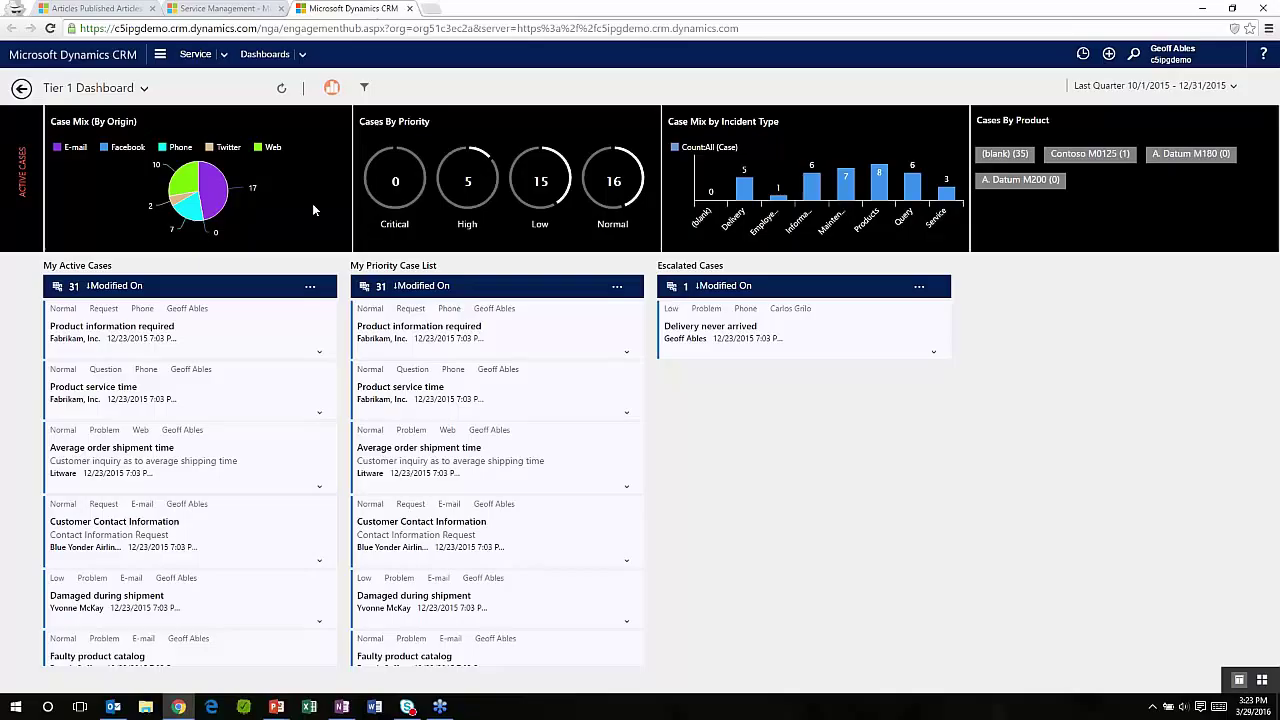
mouse_move(182, 212)
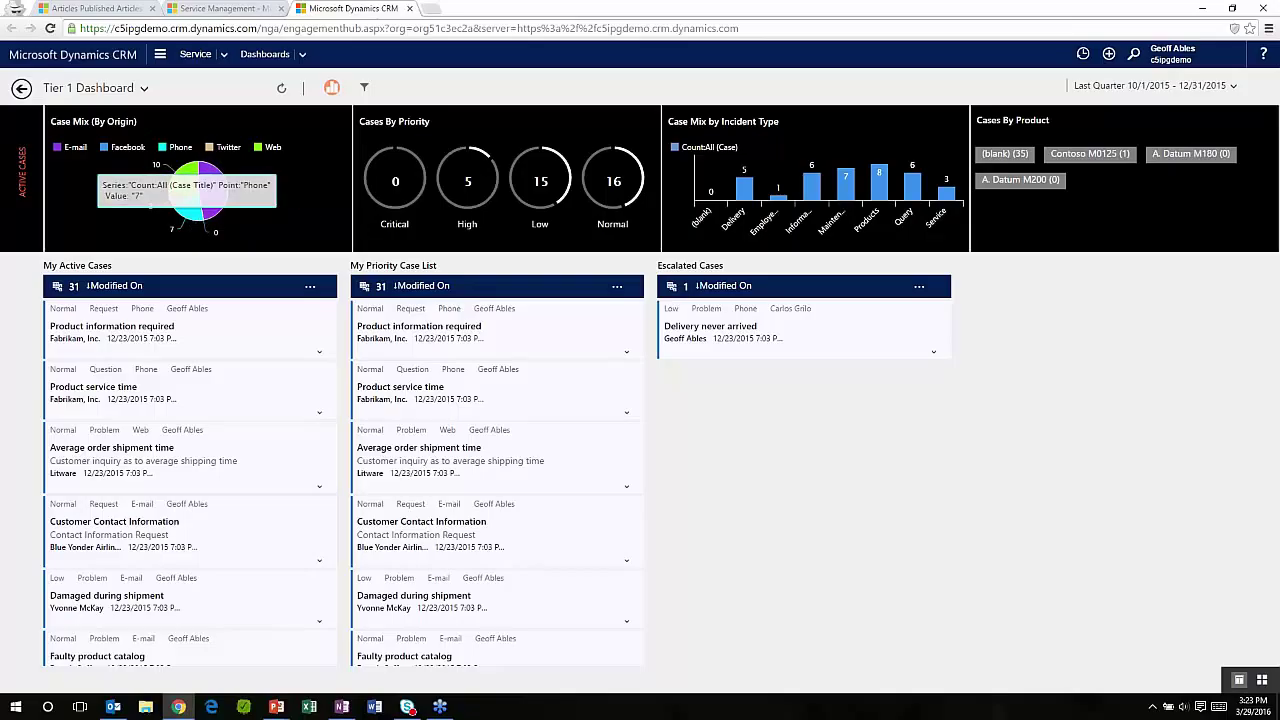
click(174, 199)
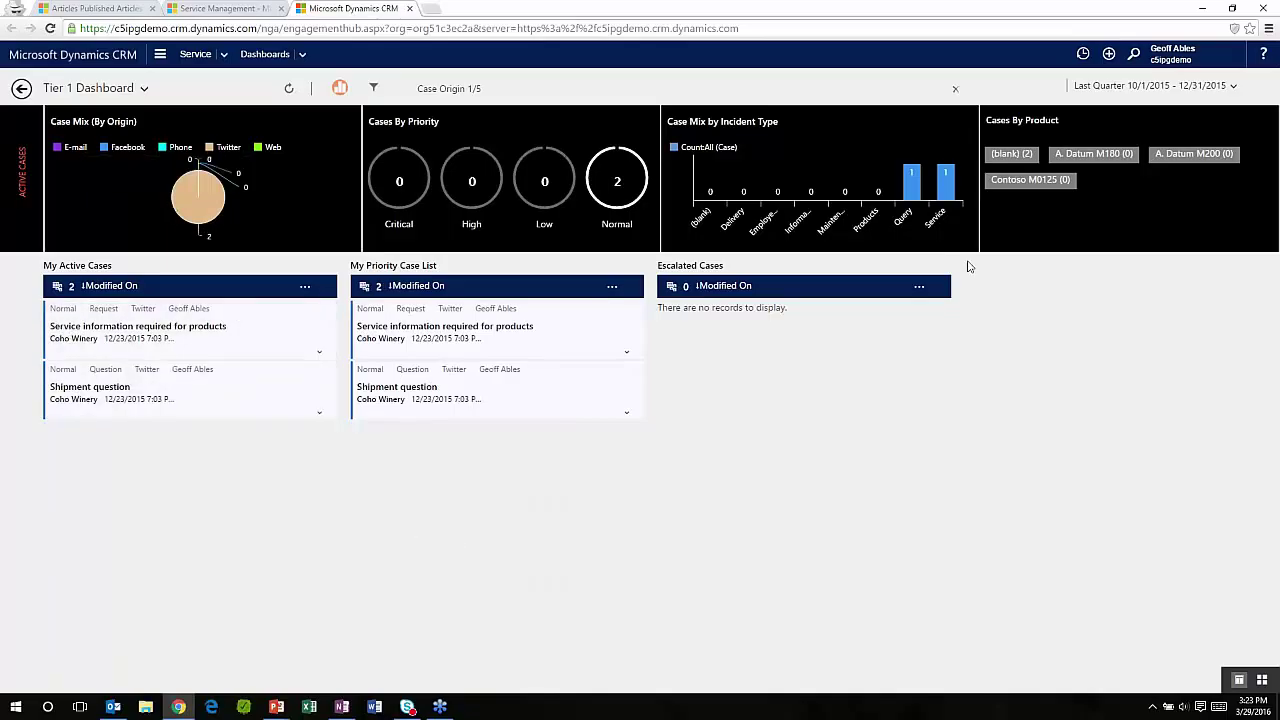
click(955, 92)
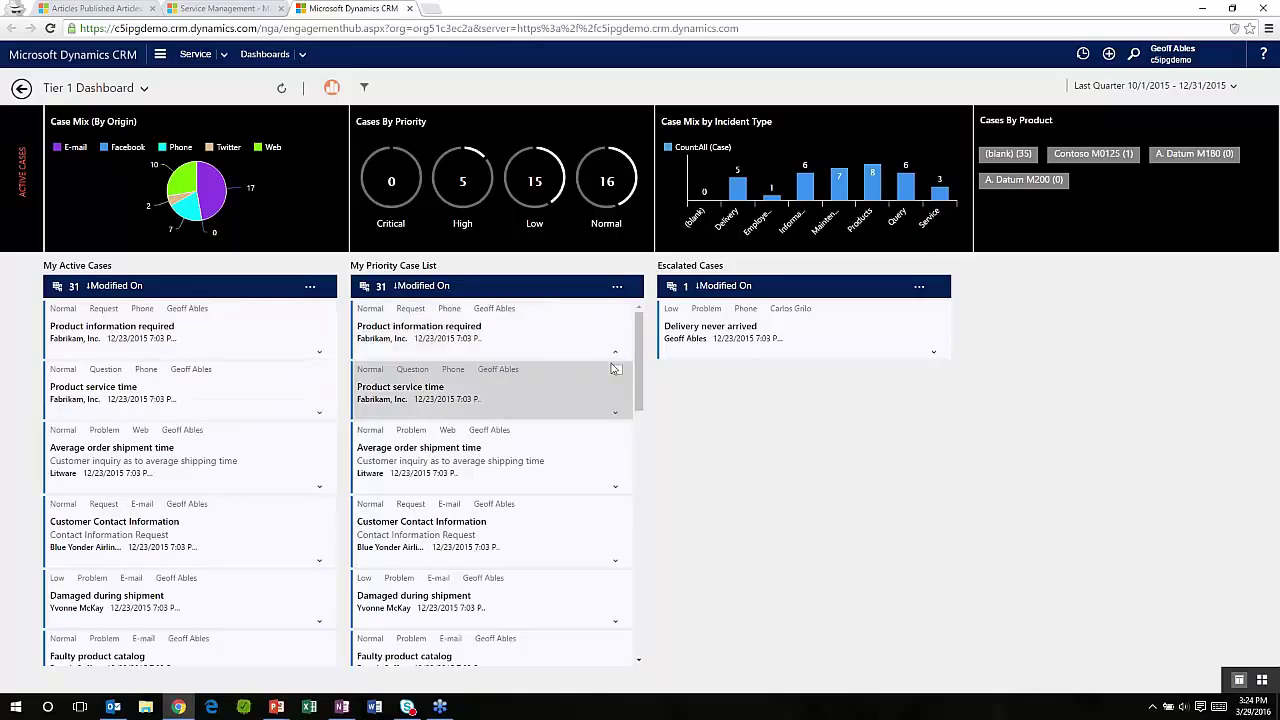
Select the Product information required case, leaving Product service time unselected.
click(311, 309)
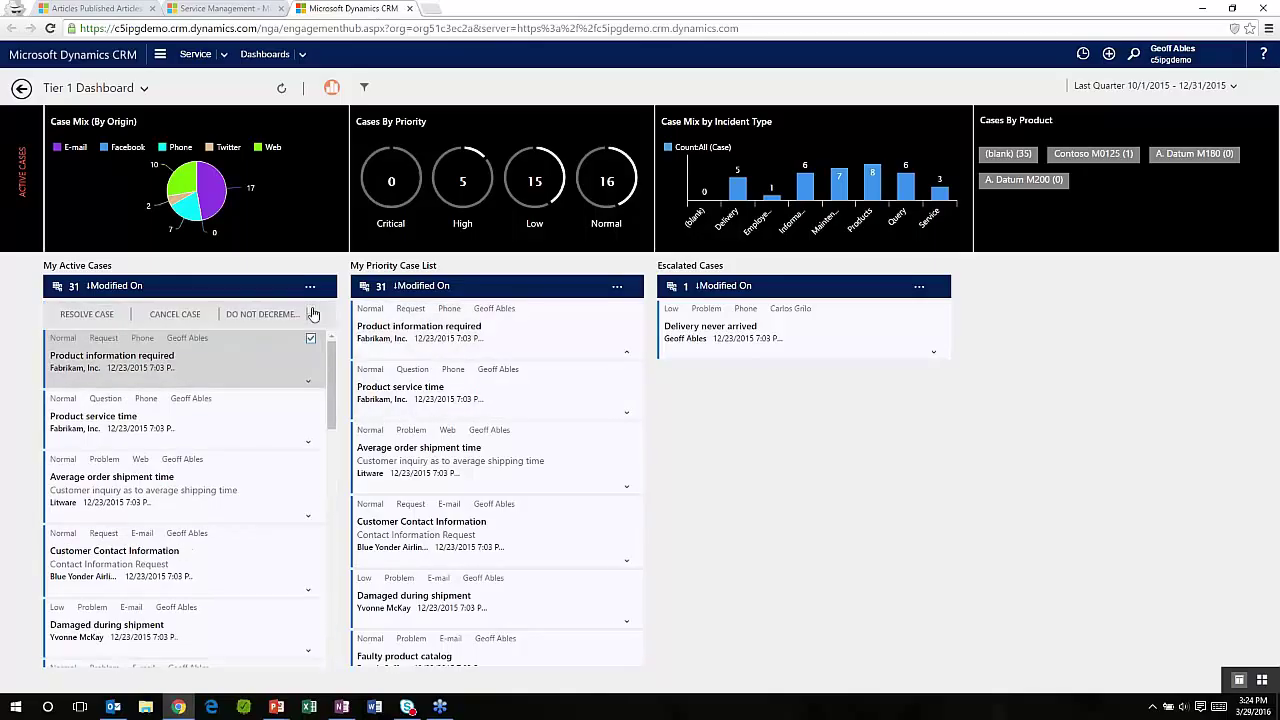
click(311, 399)
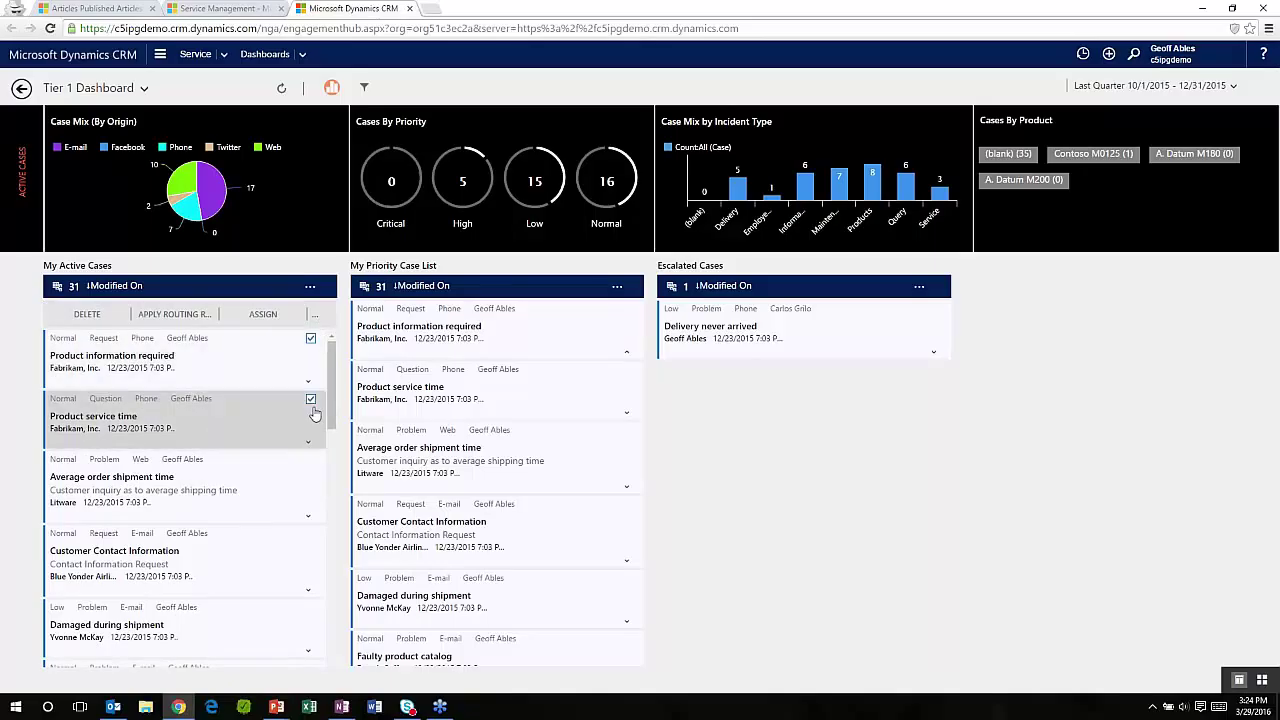
click(311, 400)
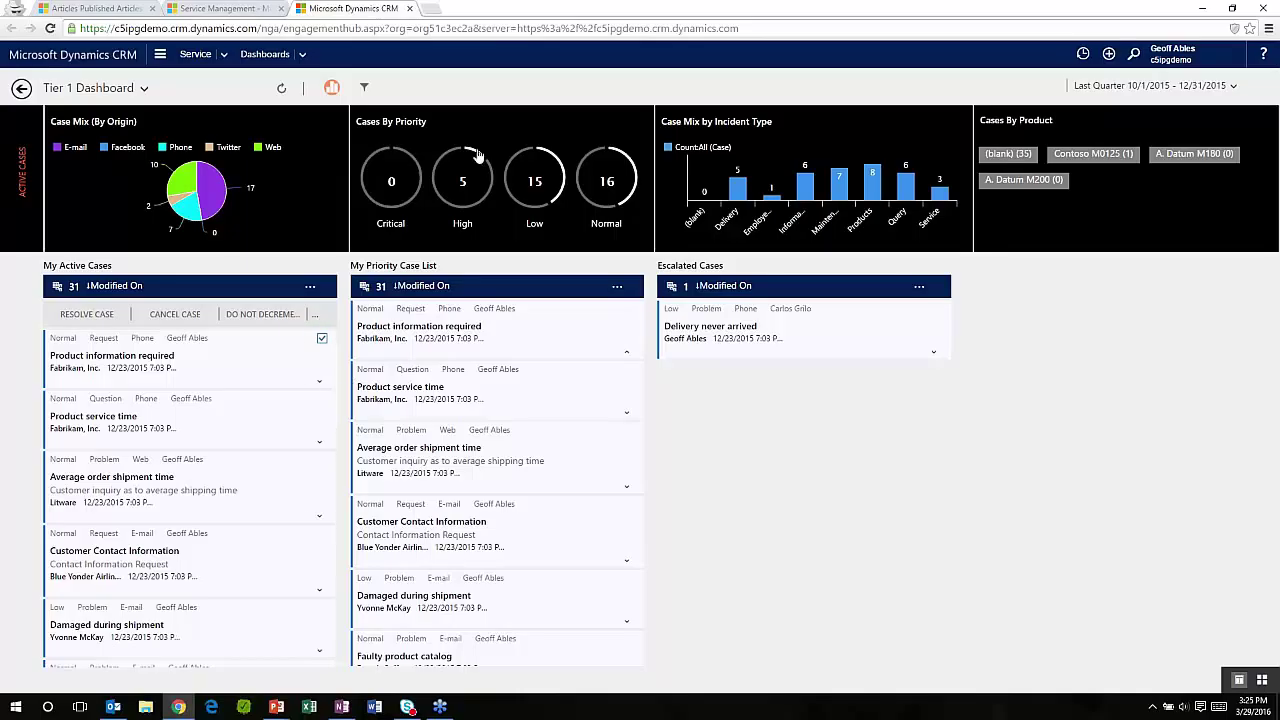
Go to Queues from the Service menu and list the available queue views.
mouse_move(478, 157)
click(224, 56)
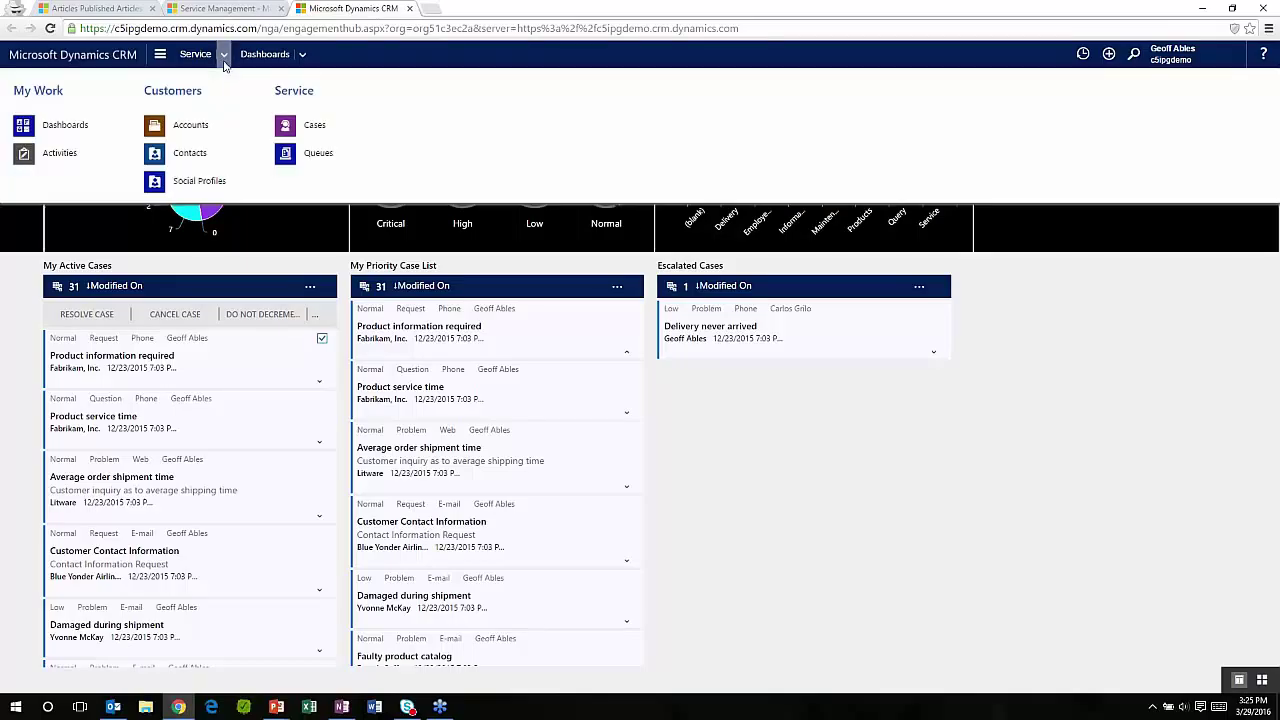
click(316, 156)
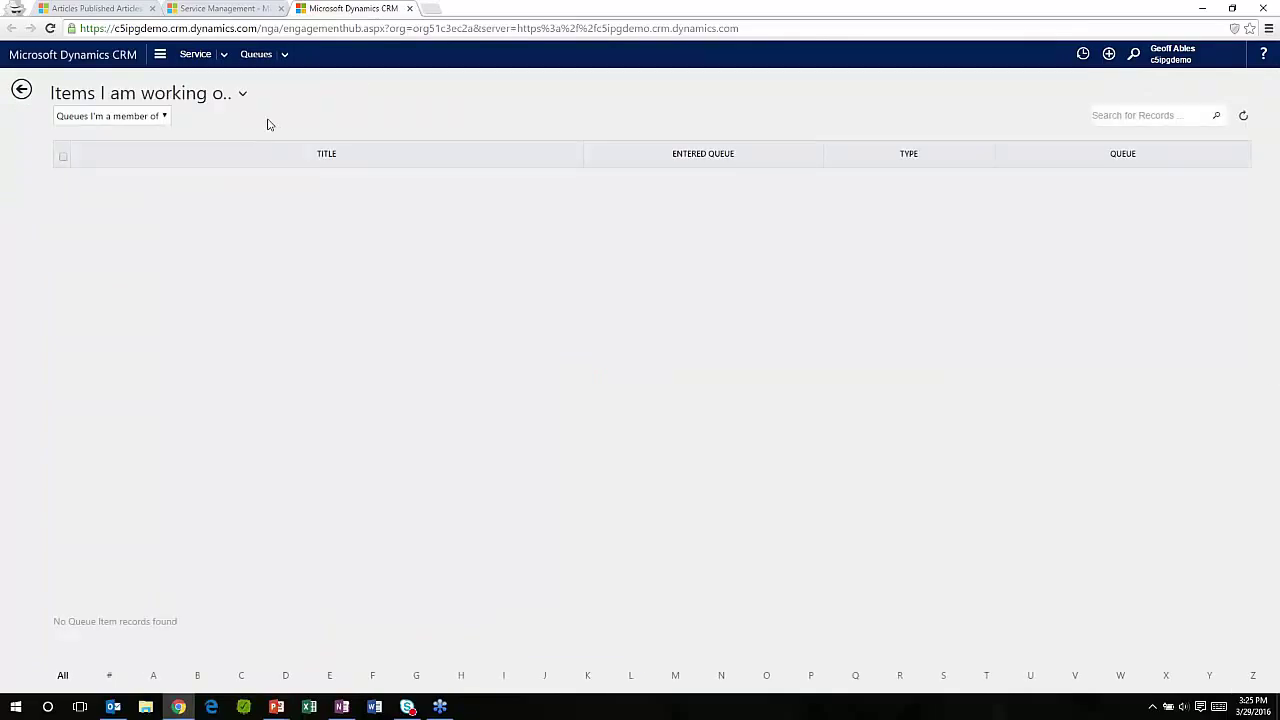
click(241, 95)
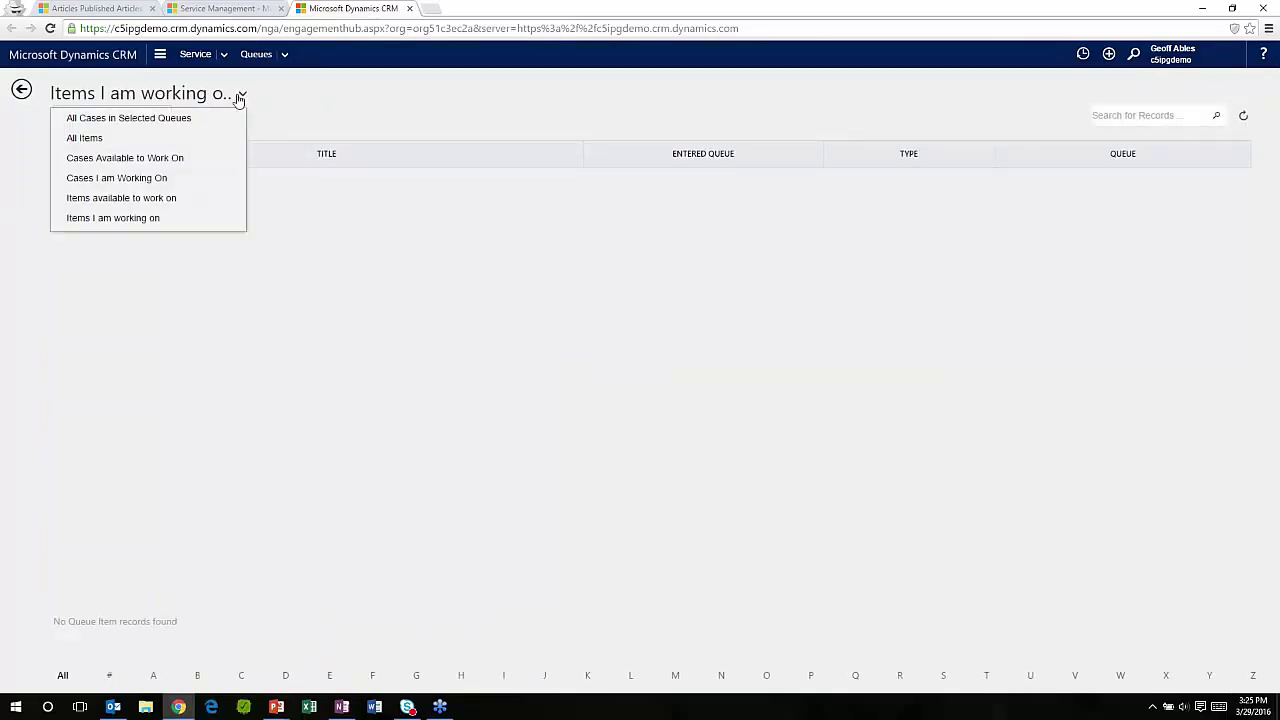
Show All Items (16 queue items), select Scout Venturing, then return to Service Management settings.
click(171, 136)
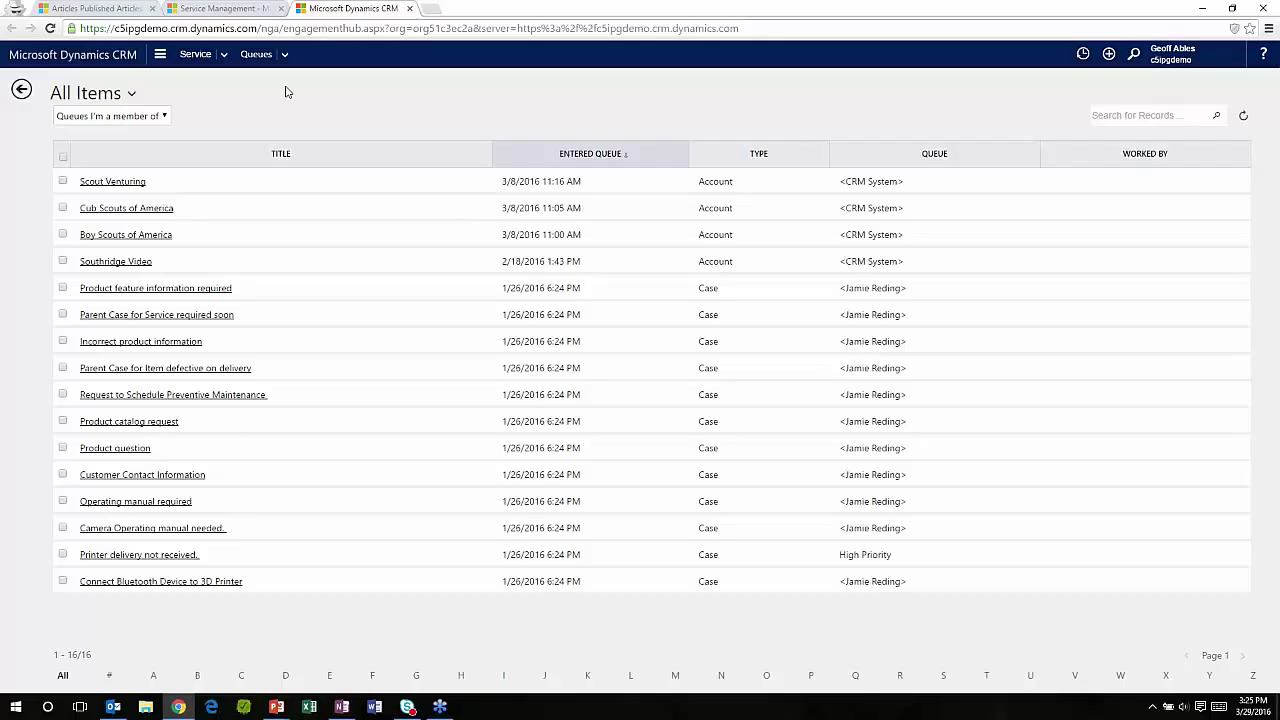
click(256, 192)
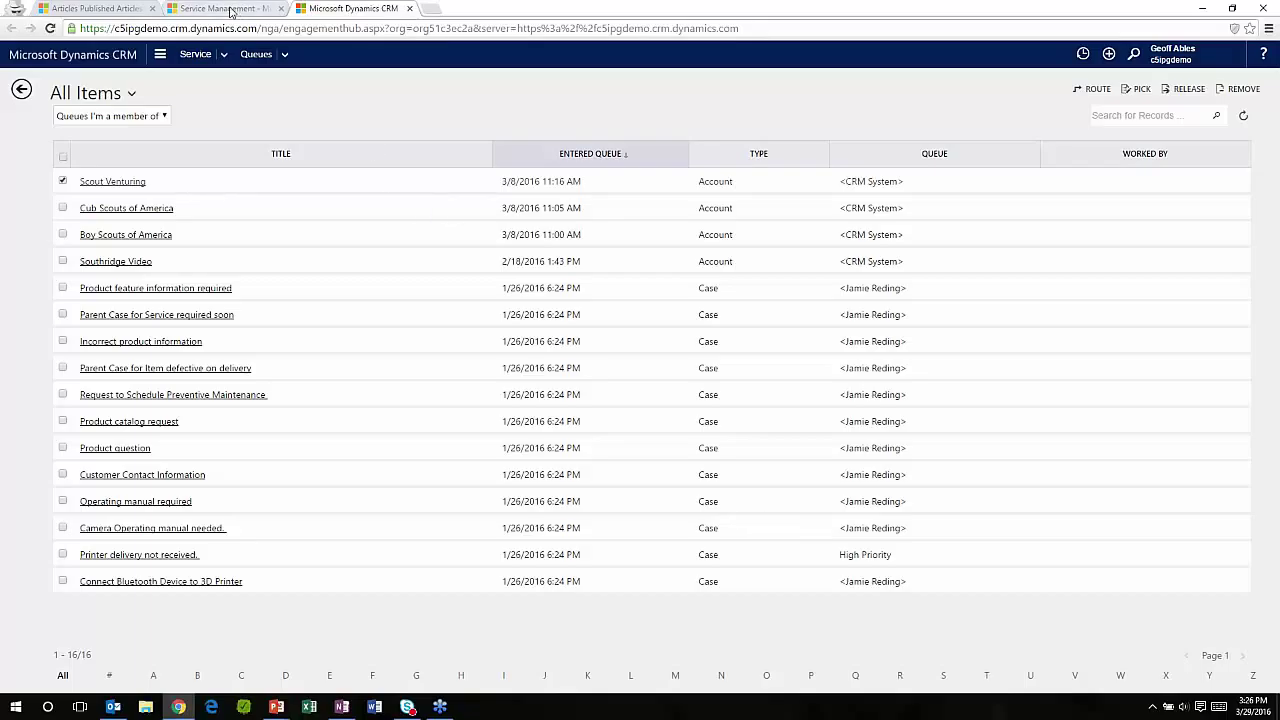
click(230, 10)
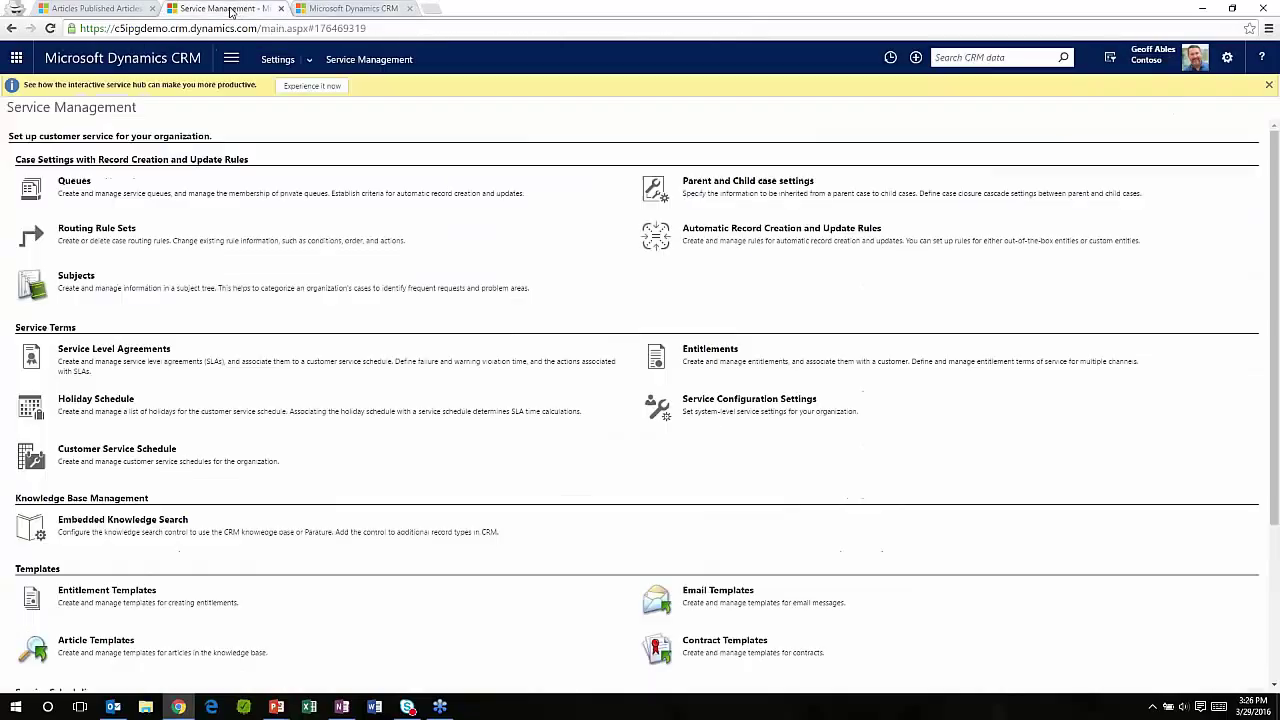
Open Automatic Record Creation and Update Rules, showing the draft 'Email to case rule'.
click(760, 233)
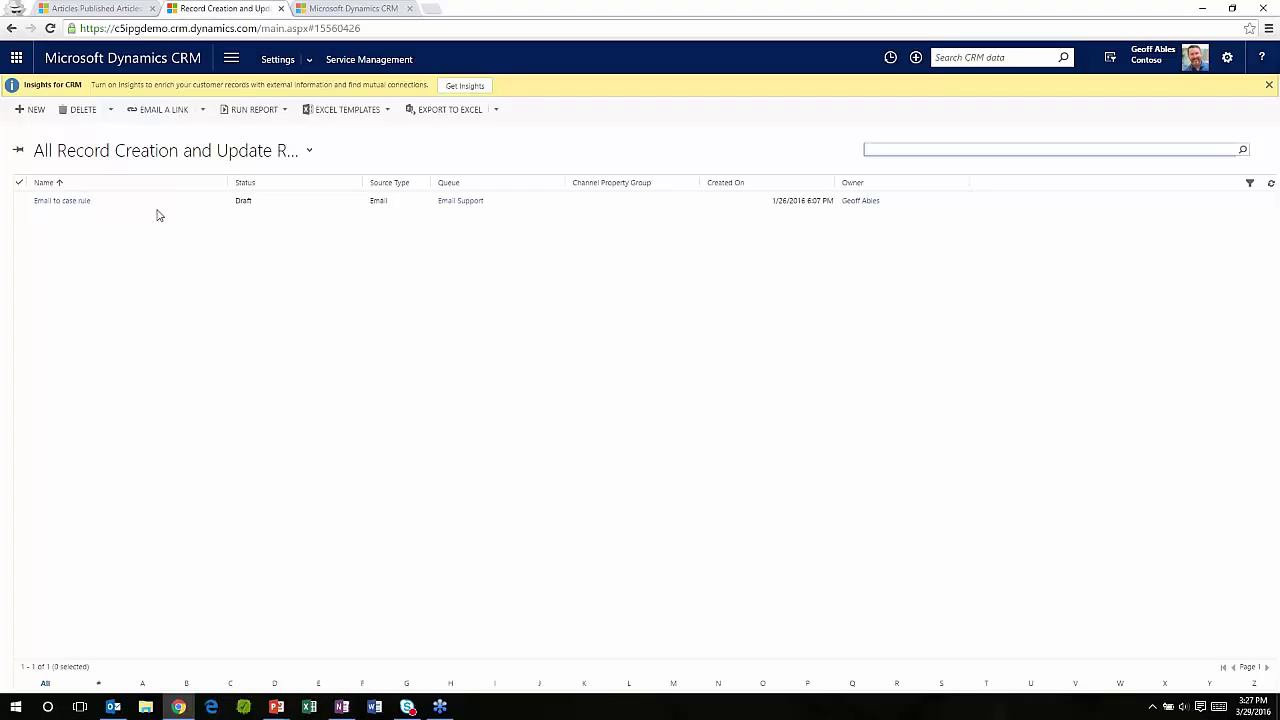
Open the 'Email to case rule' record for Email Support.
click(66, 202)
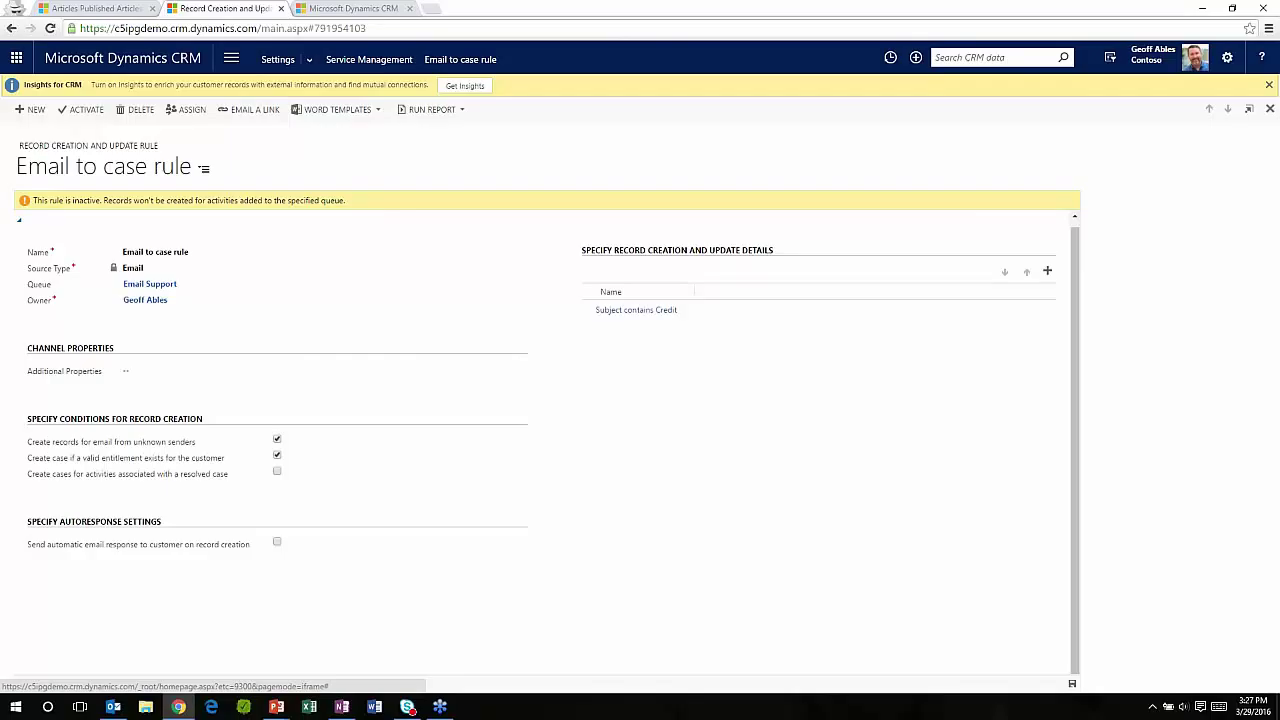
Open the 'Subject contains Credit' rule item to view its condition and actions.
click(640, 310)
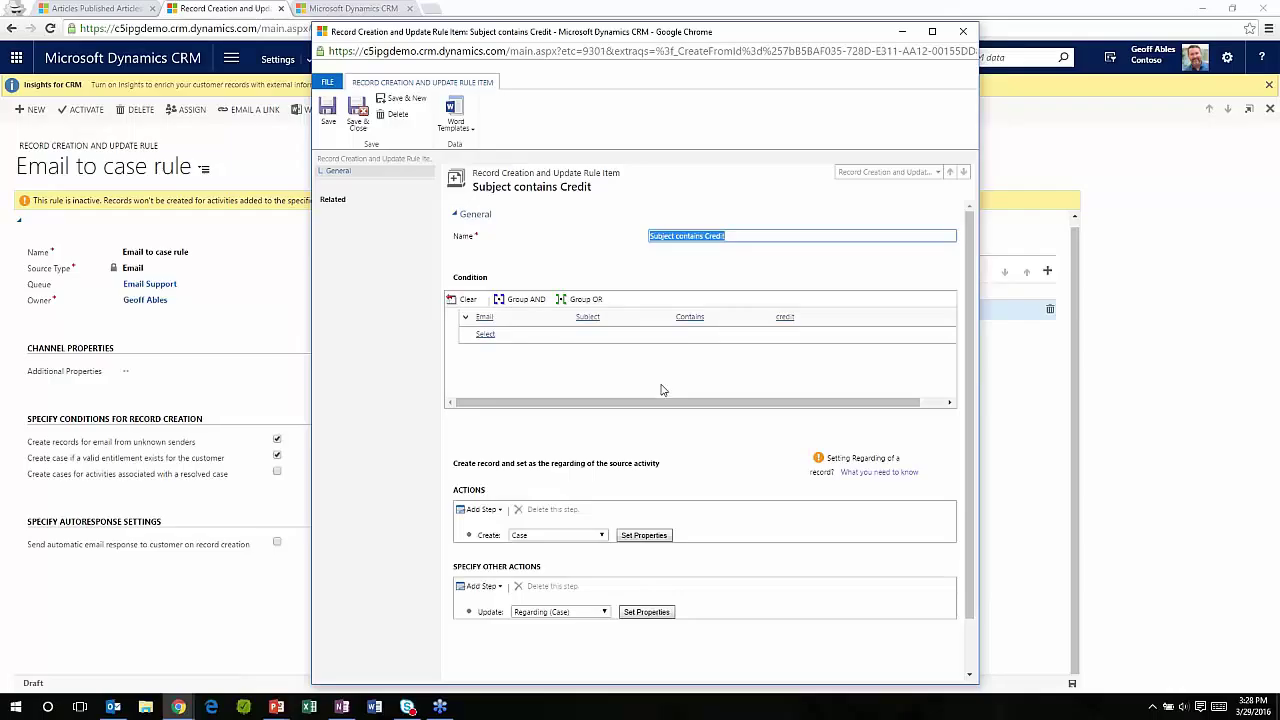
Review the Add Step options under Specify Other Actions, then close the rule item window.
click(488, 511)
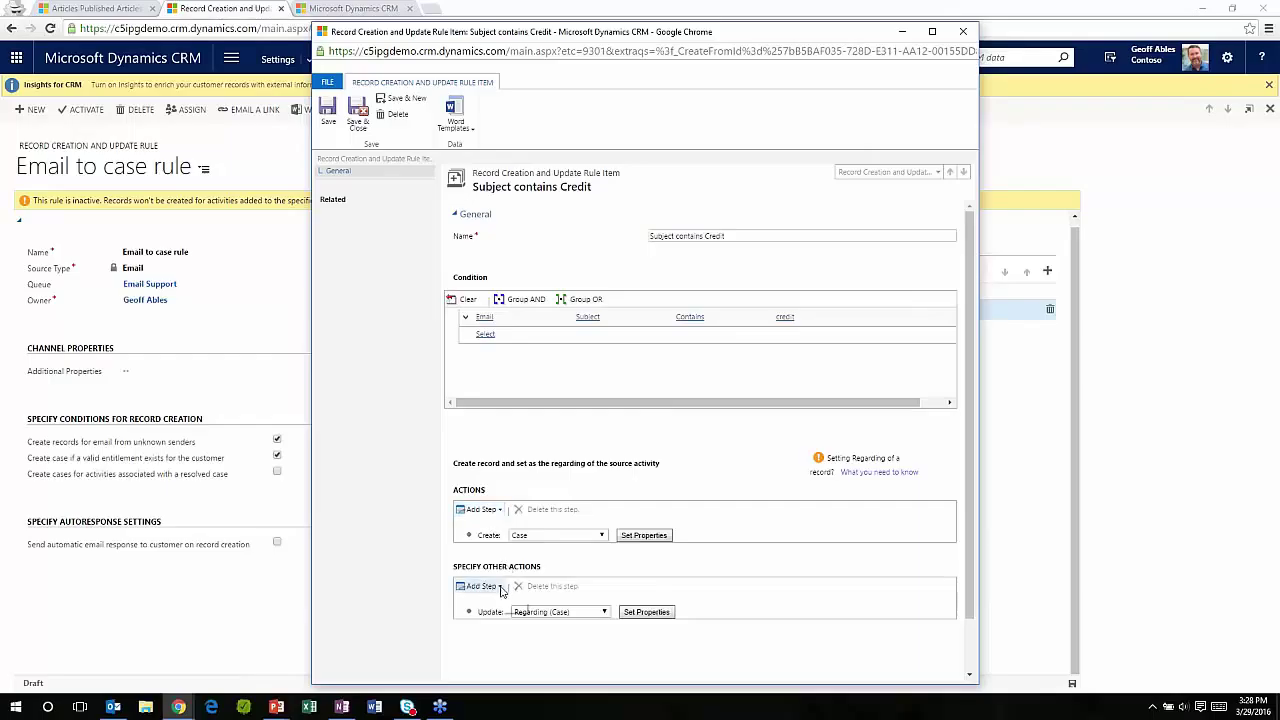
click(640, 535)
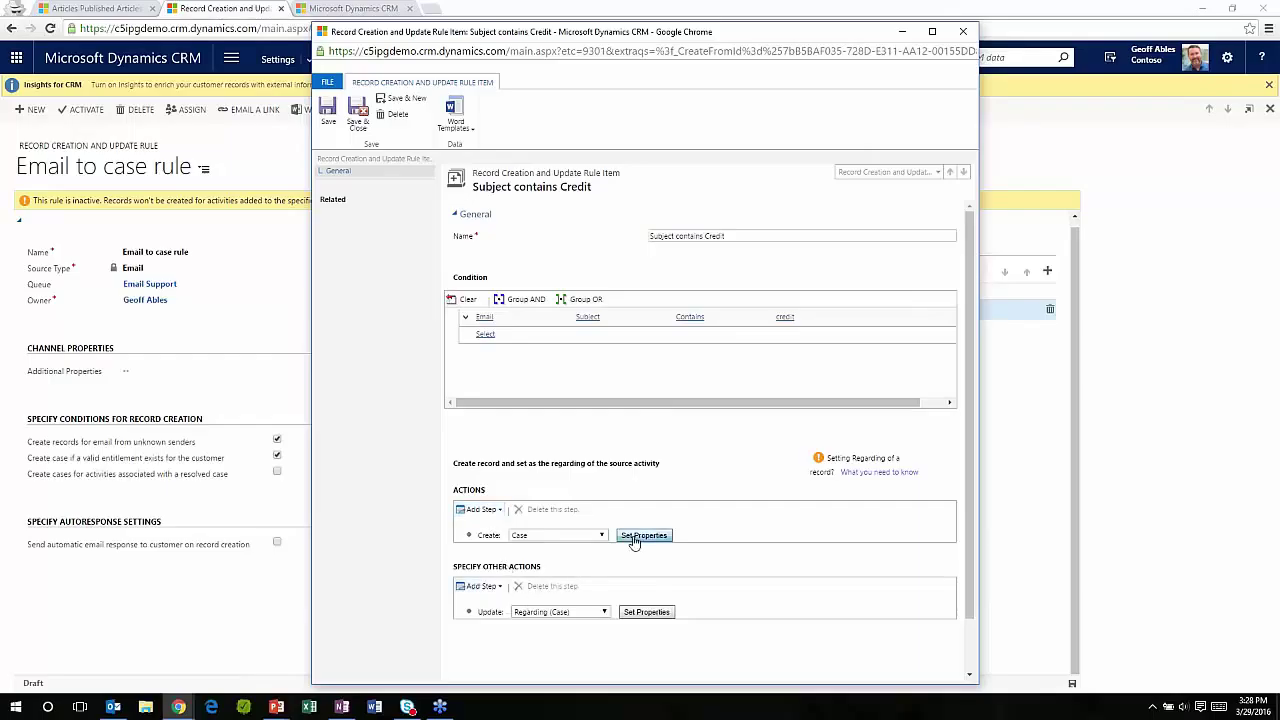
click(488, 587)
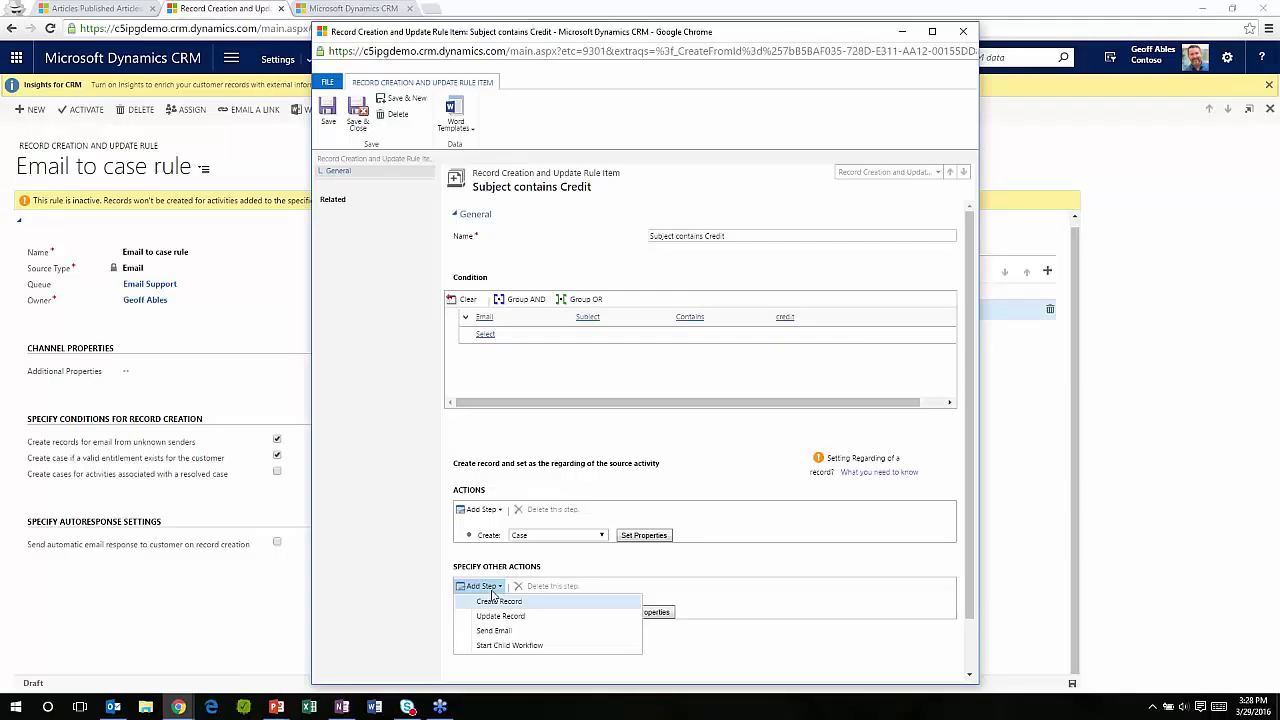
click(963, 33)
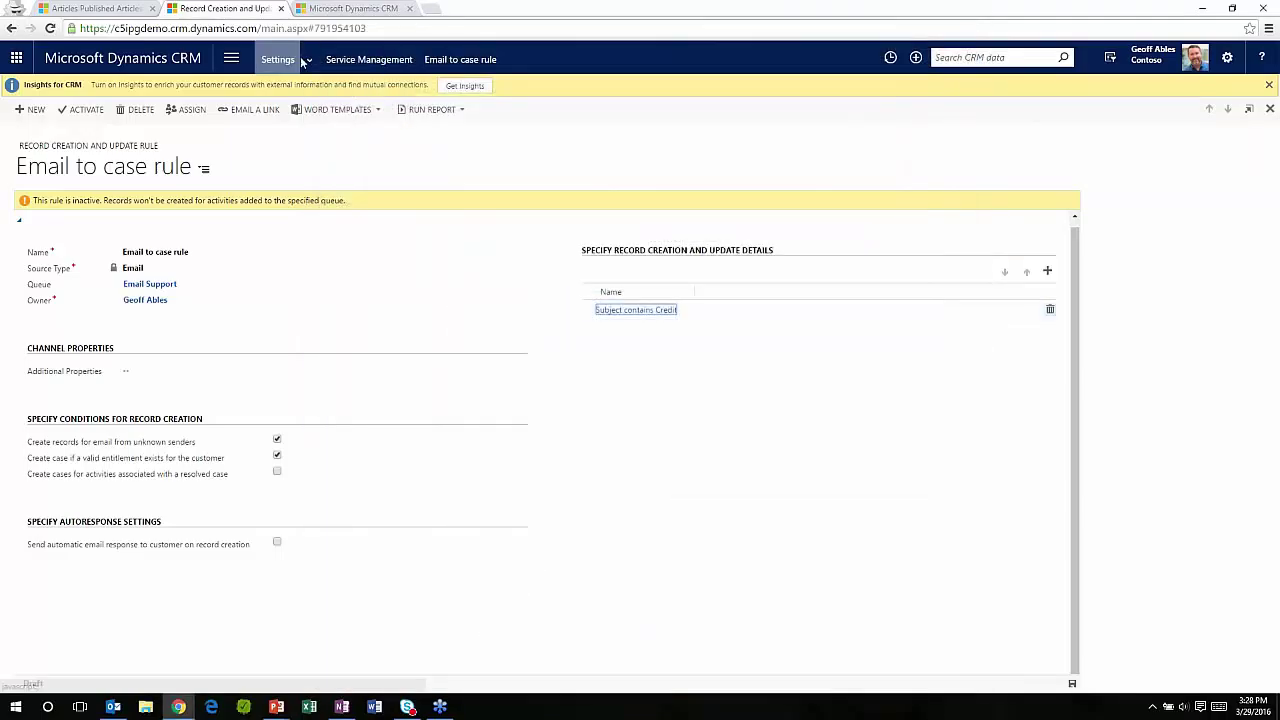
Return from the Email to case rule to the Service Management settings page via the breadcrumb.
click(358, 60)
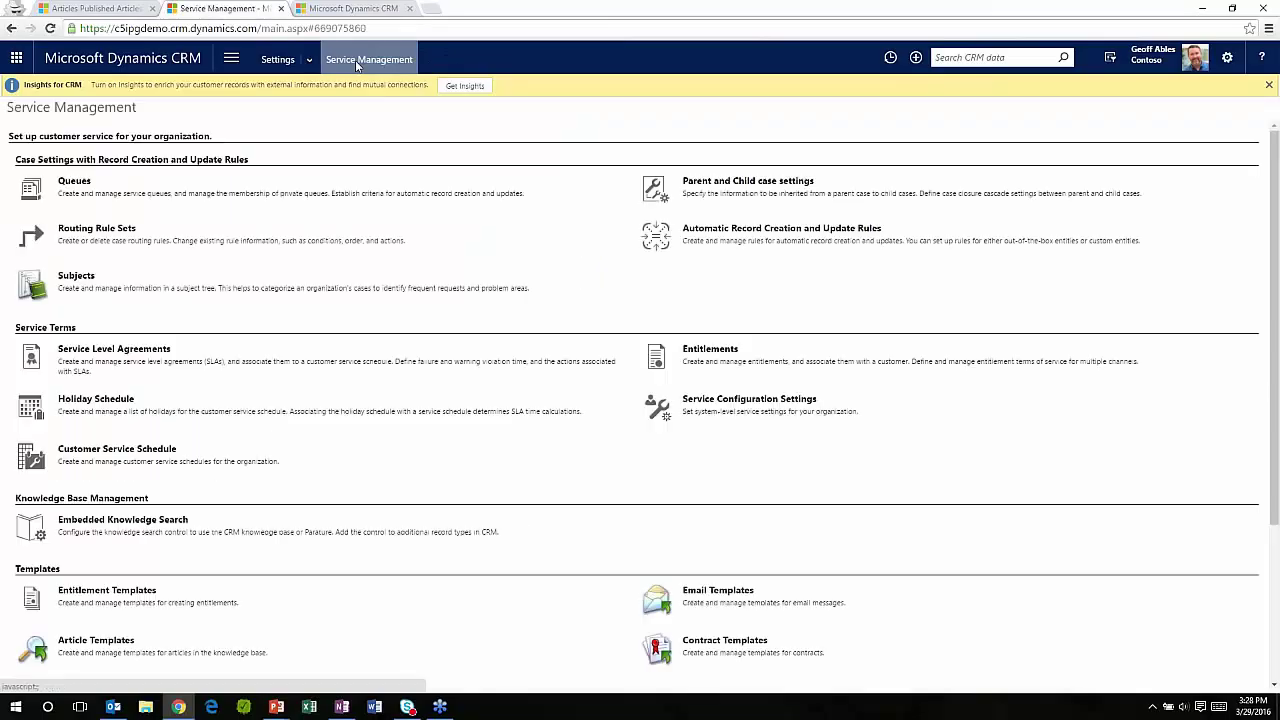